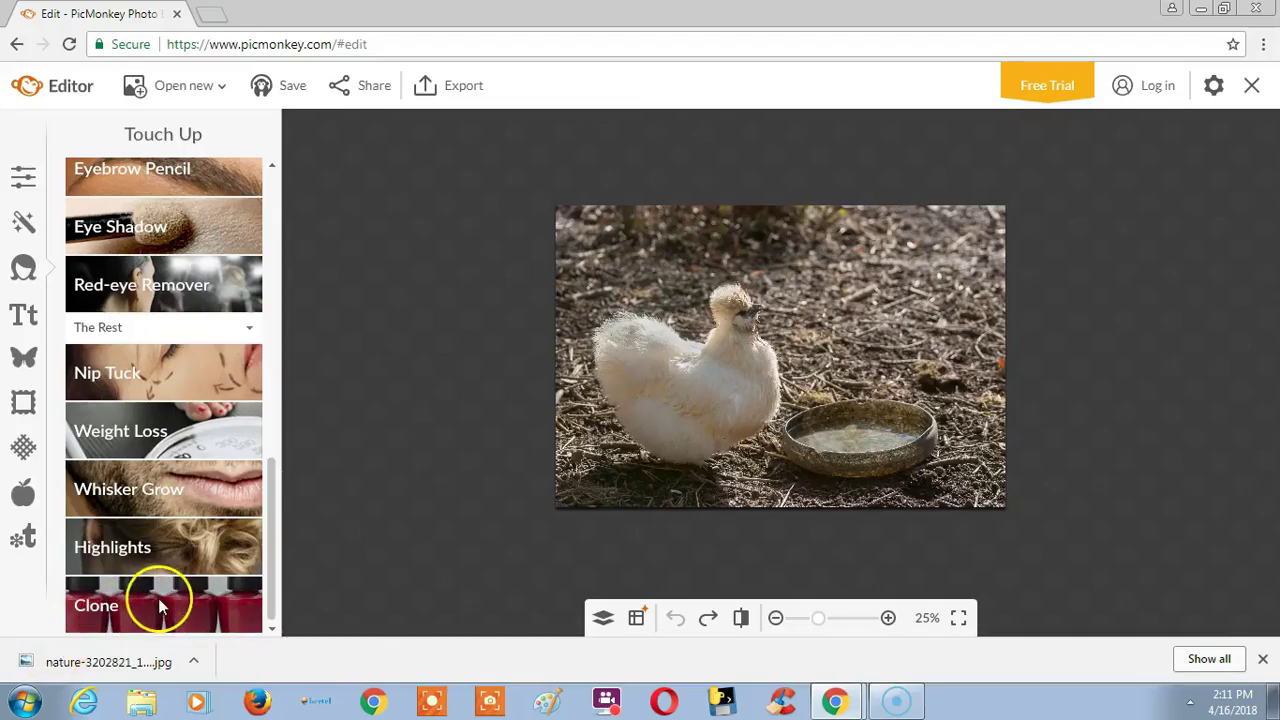
Open the Clone tile at the bottom of the Touch Up list for the chicken photo.
{"action": "left_click", "coordinate": [158, 598]}
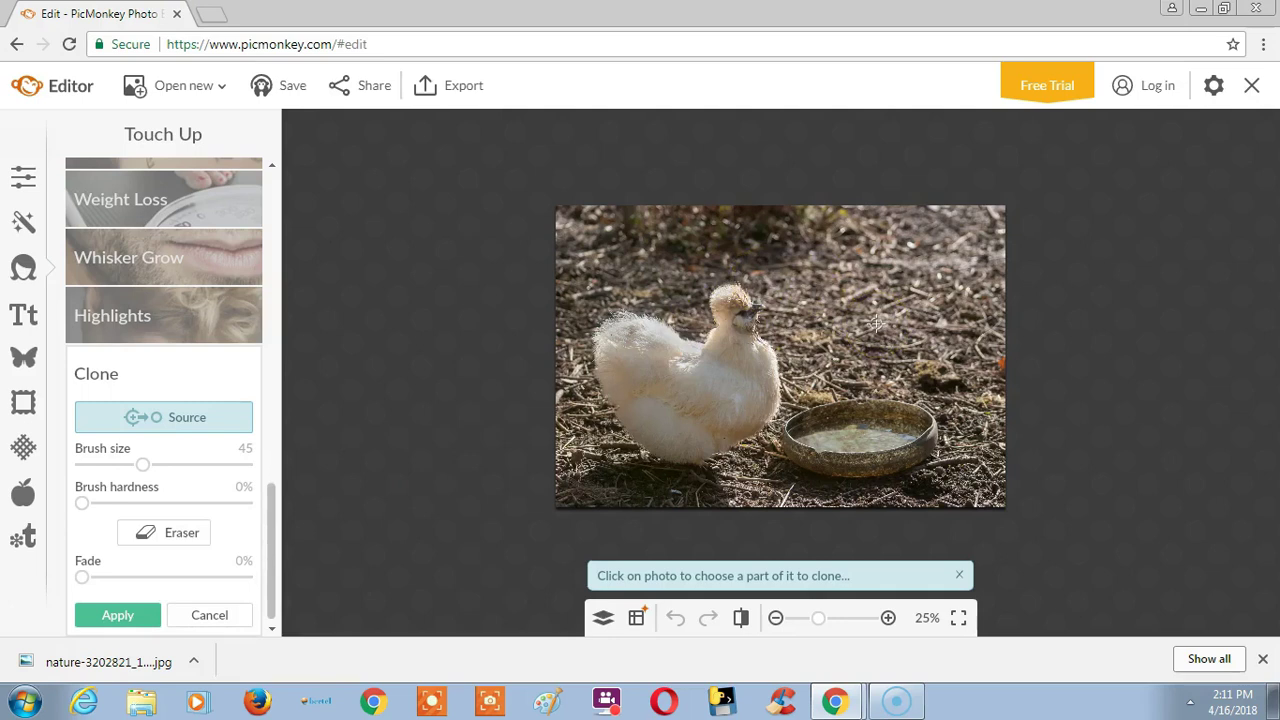
In Source mode, enlarge the clone brush to size 260 and raise hardness to 100%.
{"action": "left_click", "coordinate": [175, 418]}
{"action": "left_click_drag", "start_coordinate": [146, 463], "coordinate": [188, 464]}
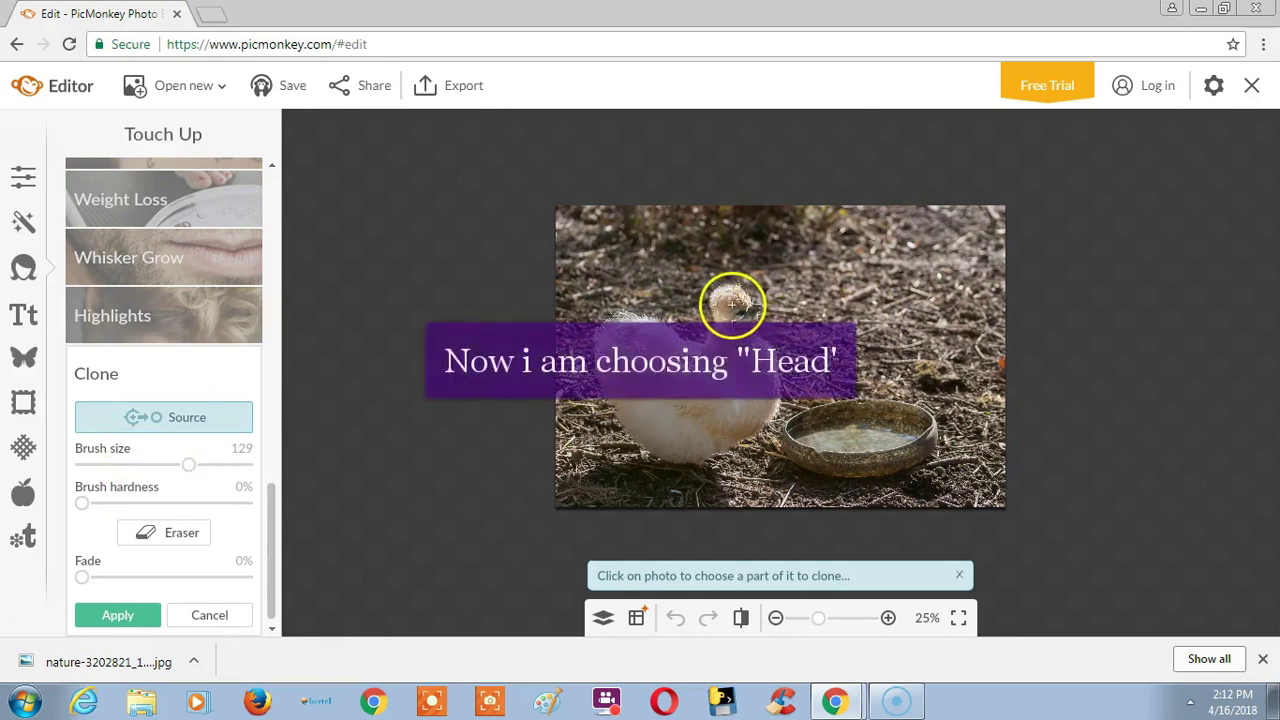
{"action": "left_click_drag", "start_coordinate": [210, 470], "coordinate": [223, 466]}
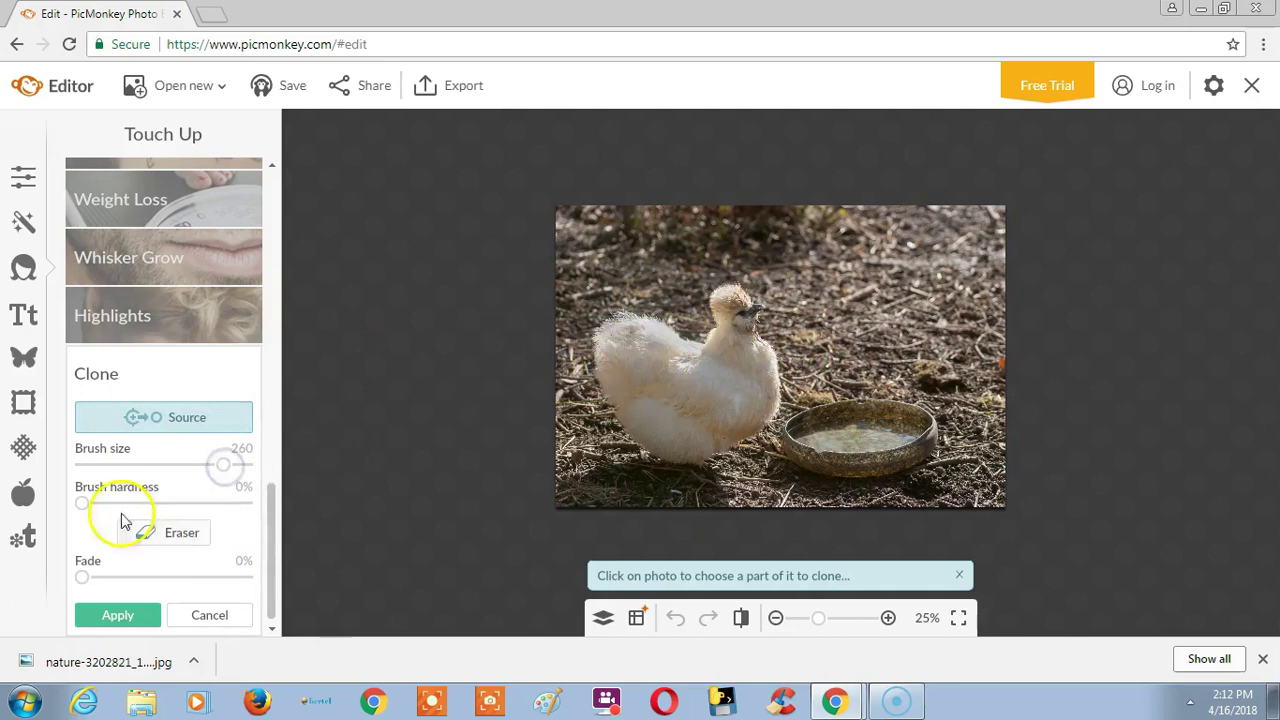
{"action": "left_click_drag", "start_coordinate": [82, 503], "coordinate": [286, 503]}
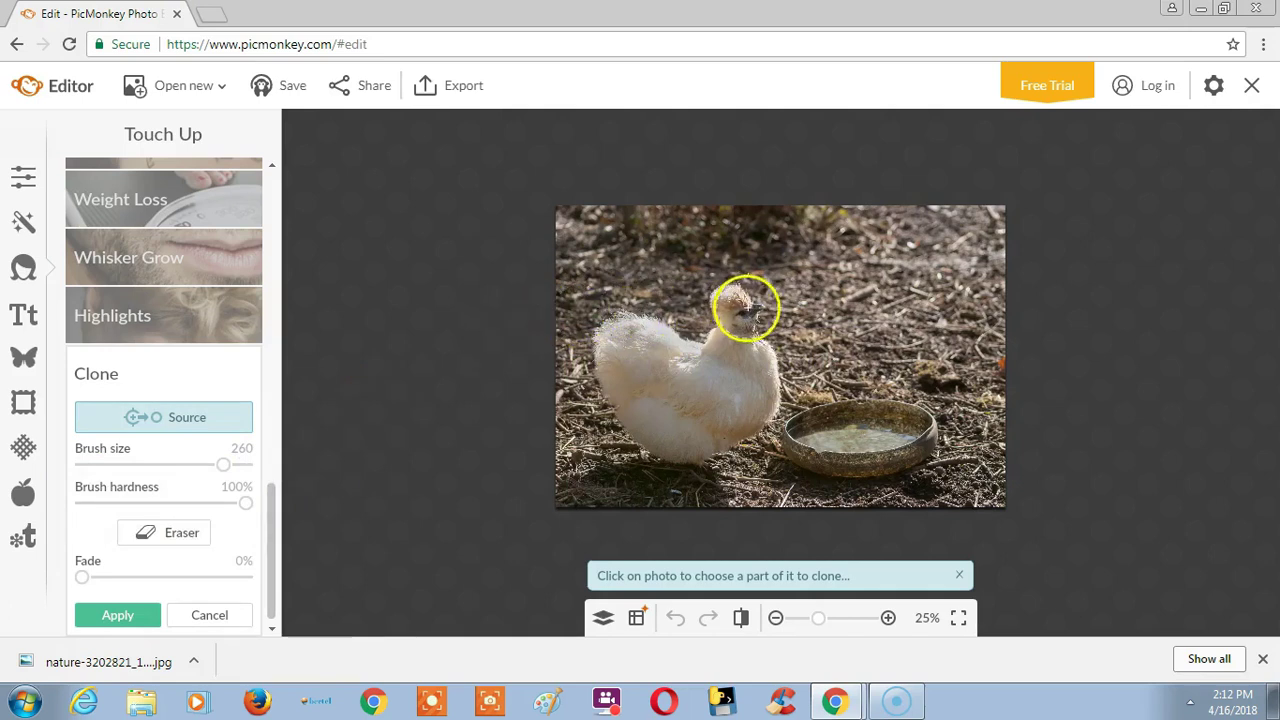
Set the chicken's head as the clone source and paste it into the water bowl.
{"action": "left_click", "coordinate": [736, 310]}
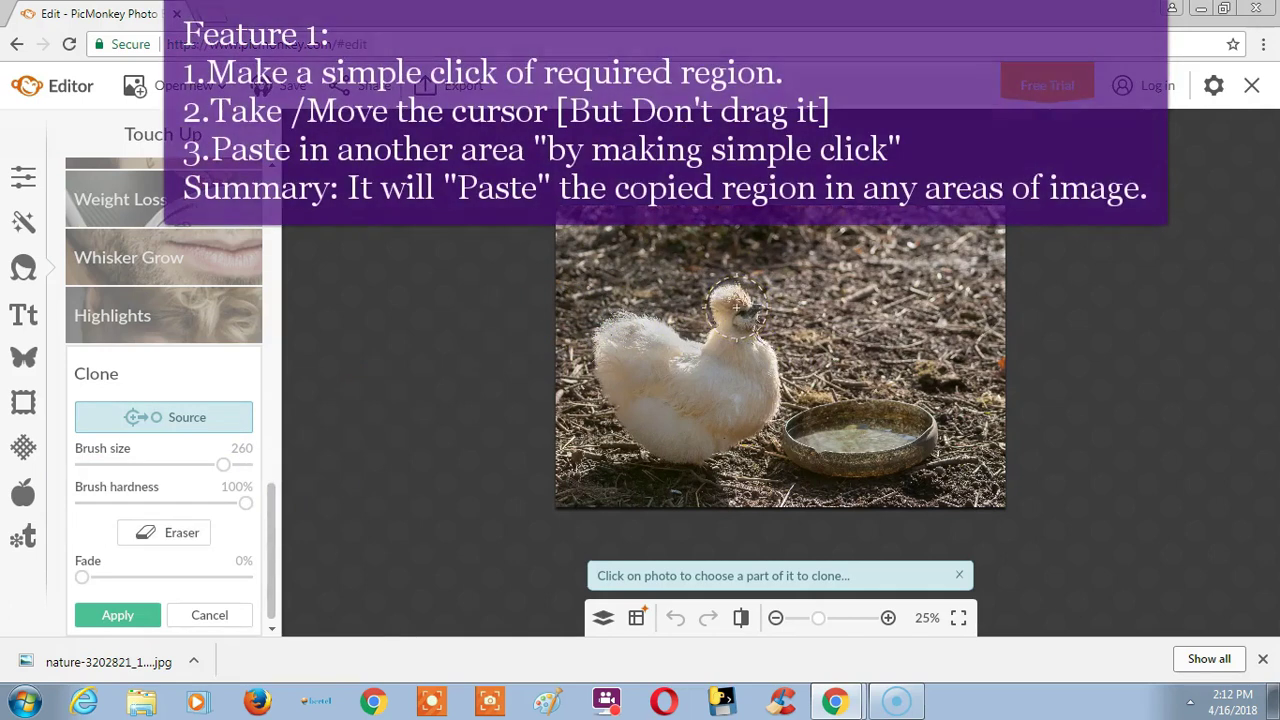
{"action": "left_click", "coordinate": [736, 307]}
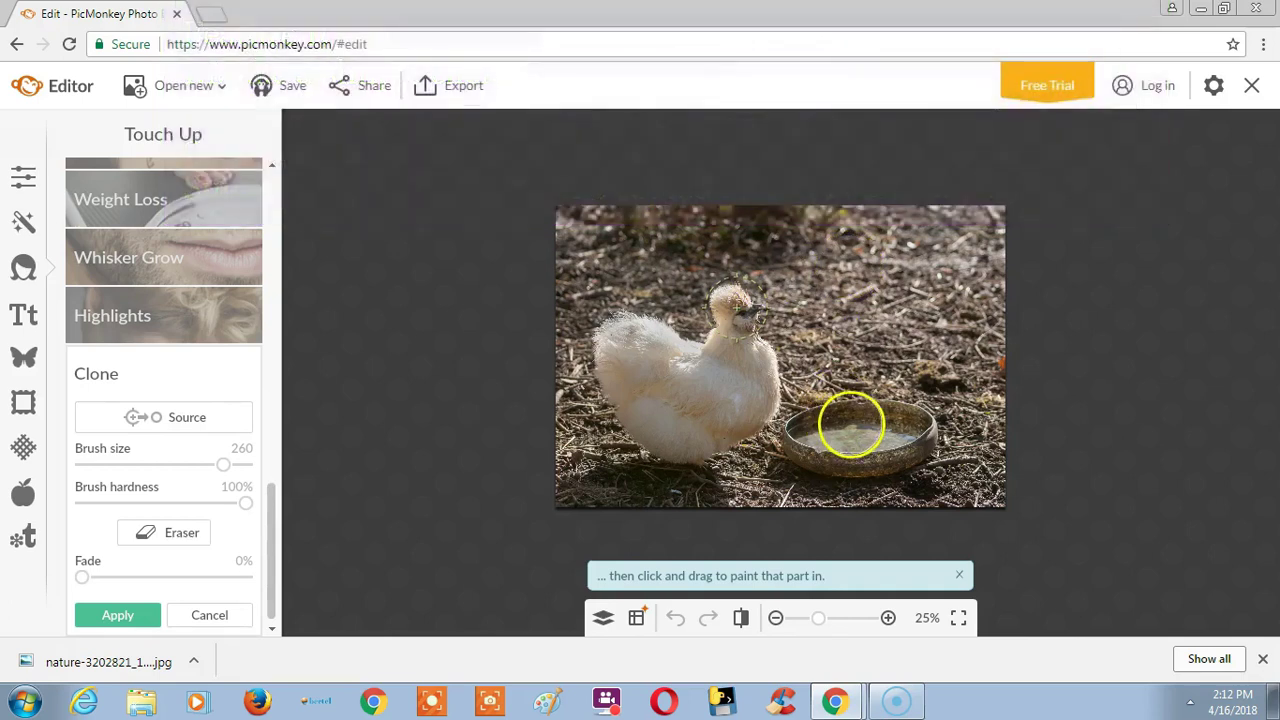
{"action": "left_click", "coordinate": [851, 425]}
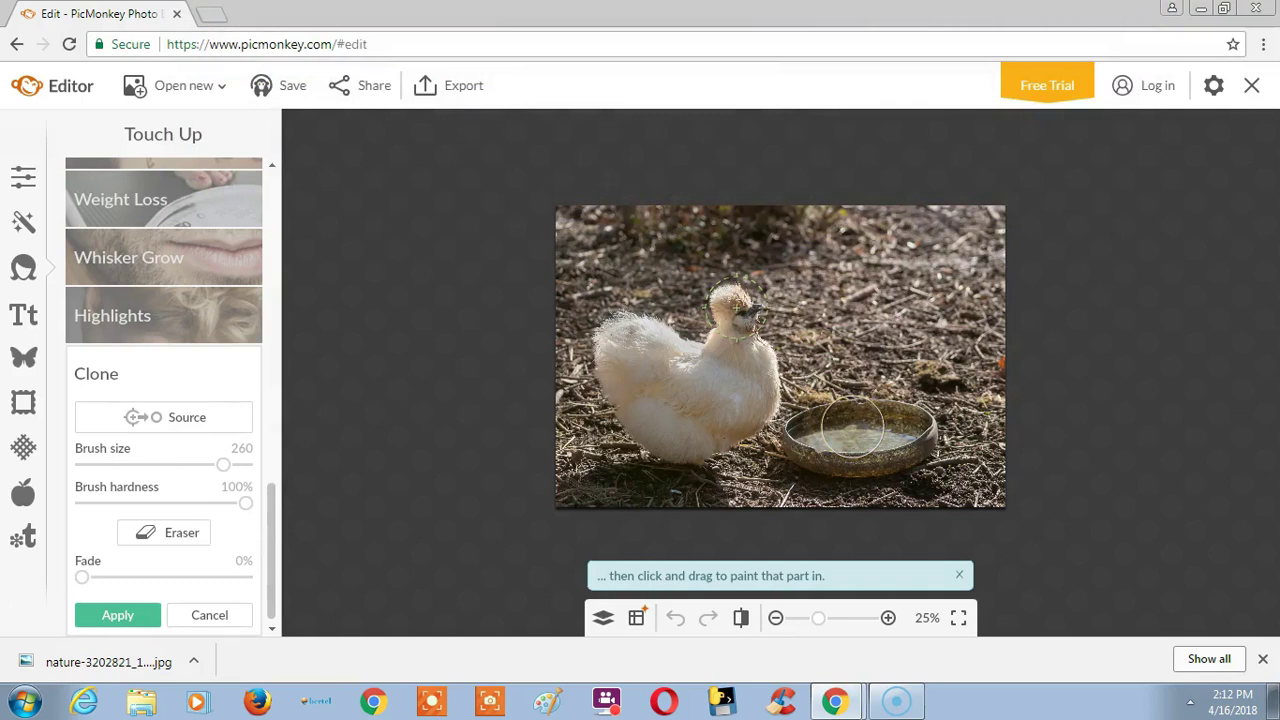
{"action": "left_click", "coordinate": [851, 427]}
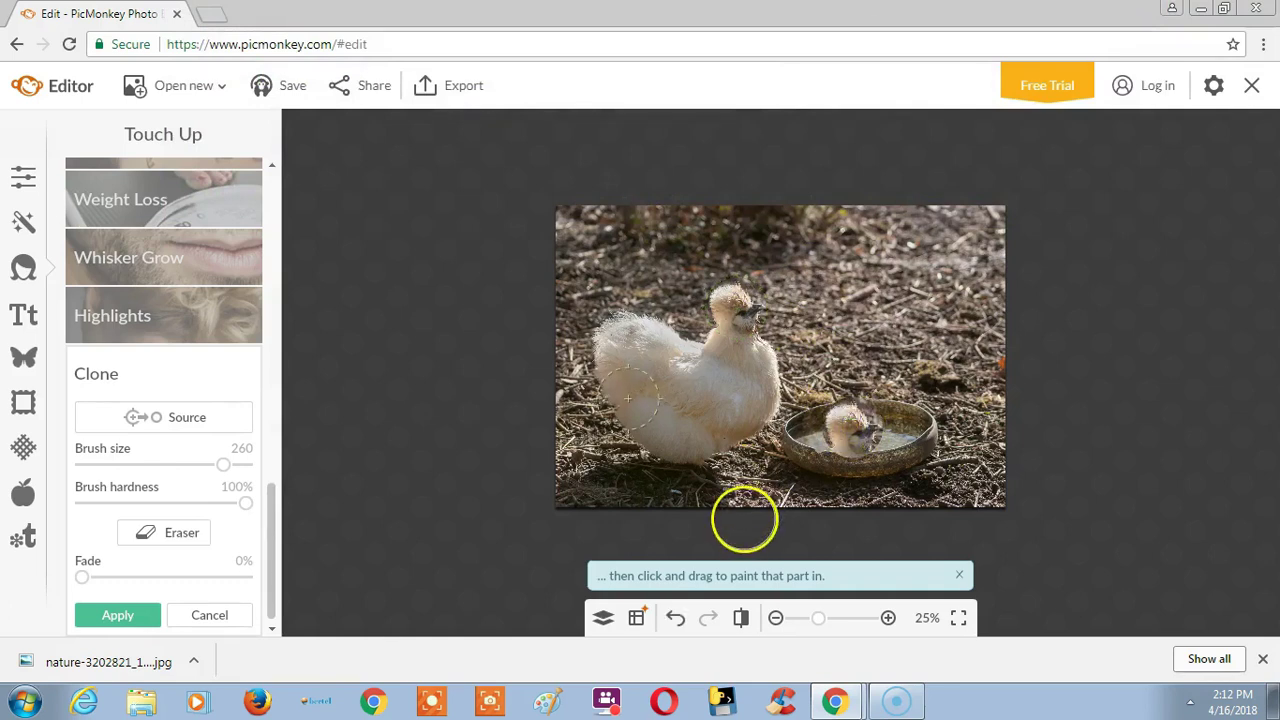
{"action": "left_click", "coordinate": [744, 519]}
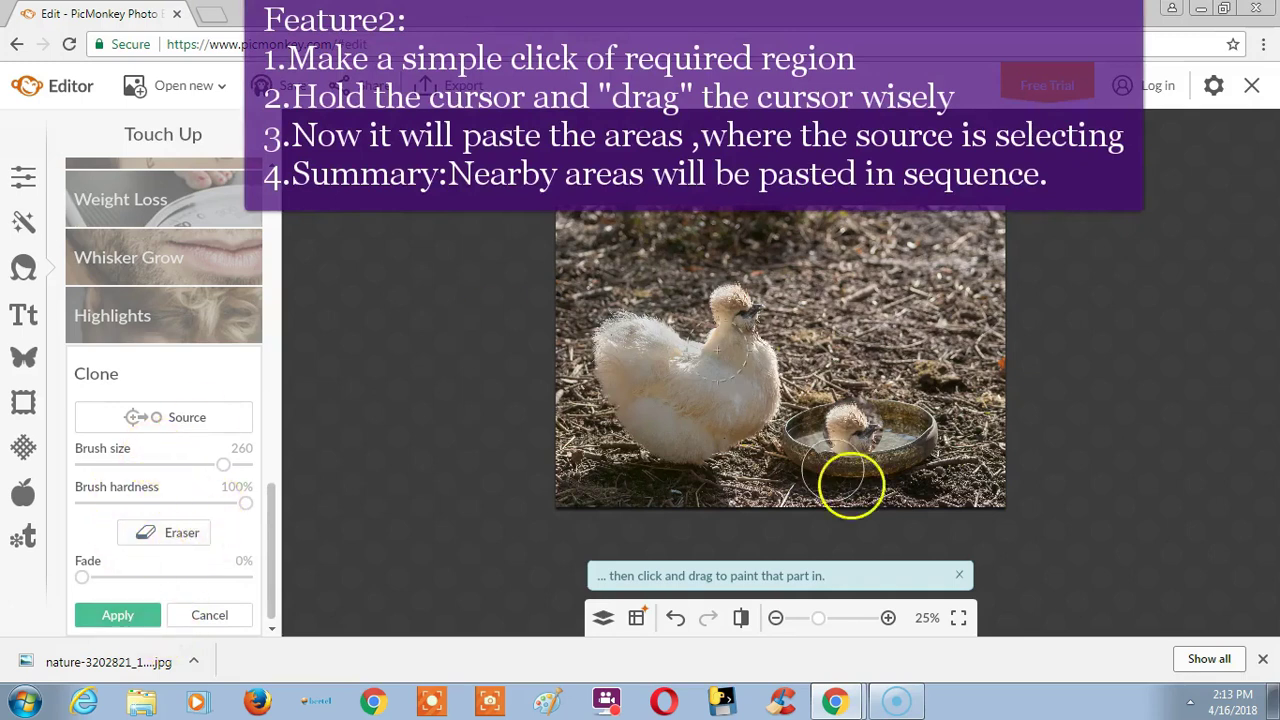
Discard the pasted head and source bare ground right of the chicken with a 400-size, 75%-hardness brush.
{"action": "mouse_move", "coordinate": [851, 486]}
{"action": "left_mouse_down"}
{"action": "mouse_move", "coordinate": [821, 467]}
{"action": "mouse_move", "coordinate": [813, 432]}
{"action": "mouse_move", "coordinate": [909, 400]}
{"action": "left_mouse_up"}
{"action": "left_click", "coordinate": [170, 612]}
{"action": "left_click", "coordinate": [155, 420]}
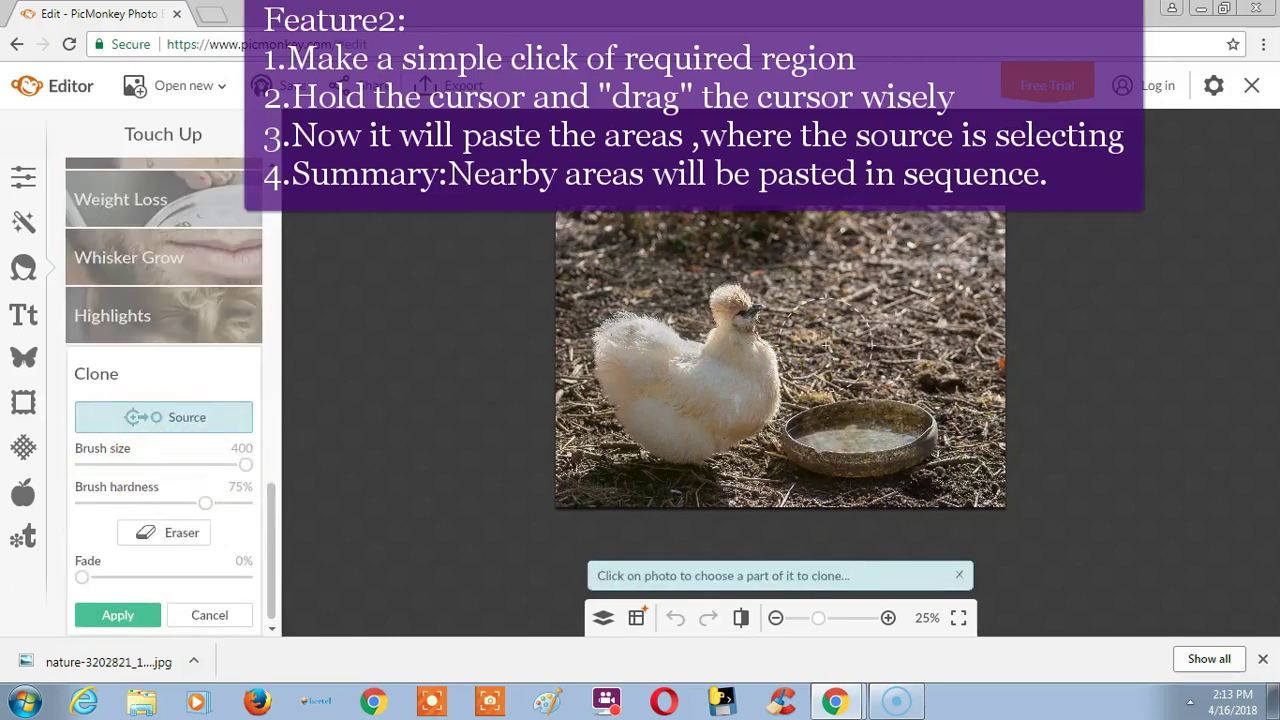
{"action": "left_click", "coordinate": [825, 346]}
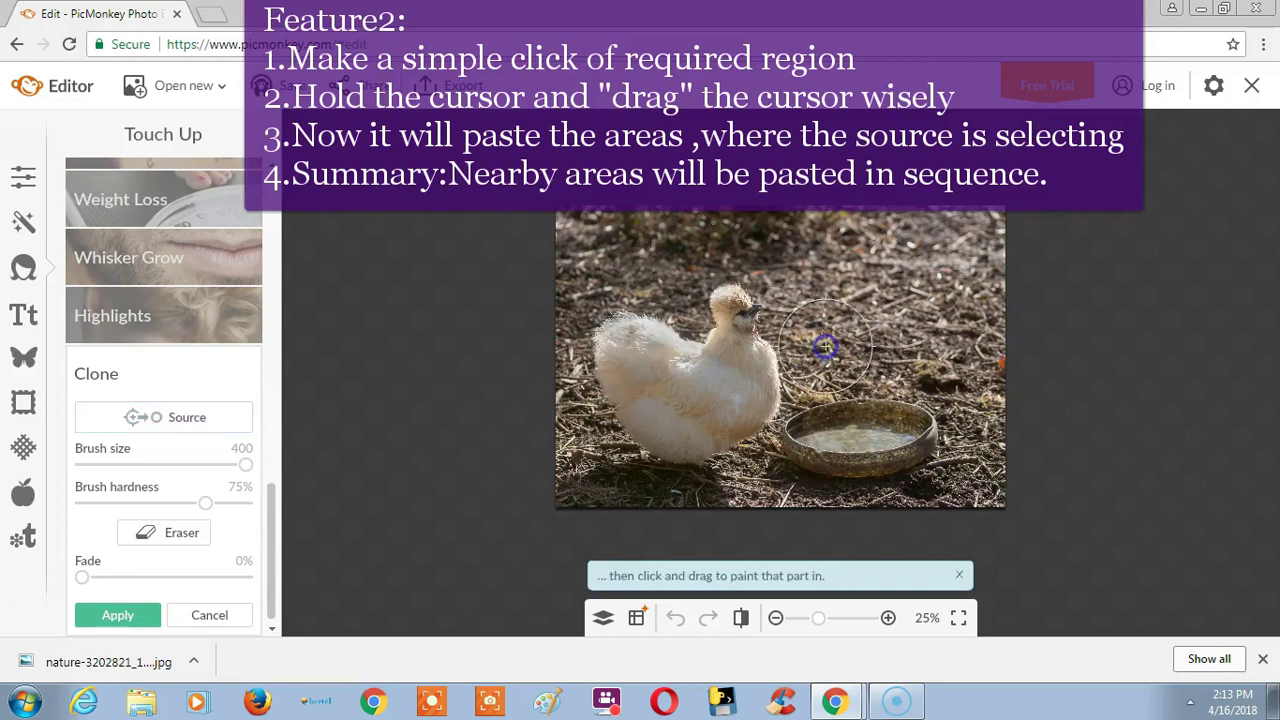
{"action": "left_click", "coordinate": [220, 416]}
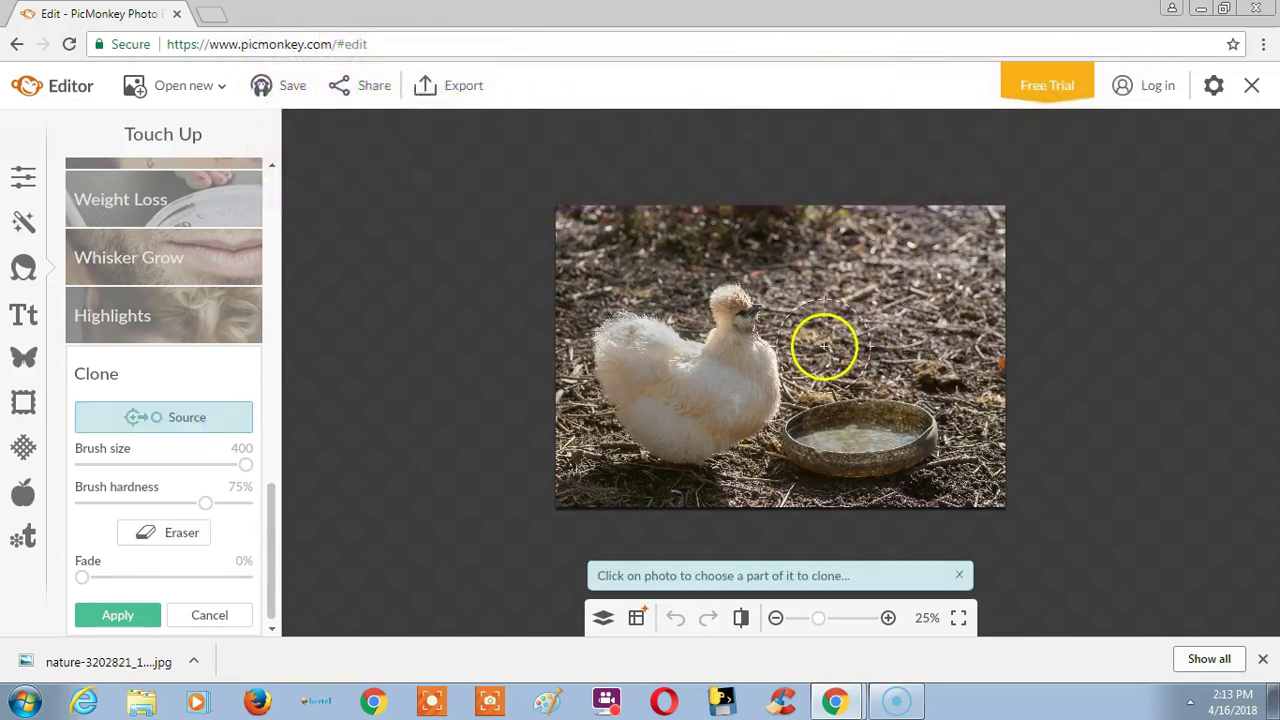
{"action": "left_click", "coordinate": [825, 346]}
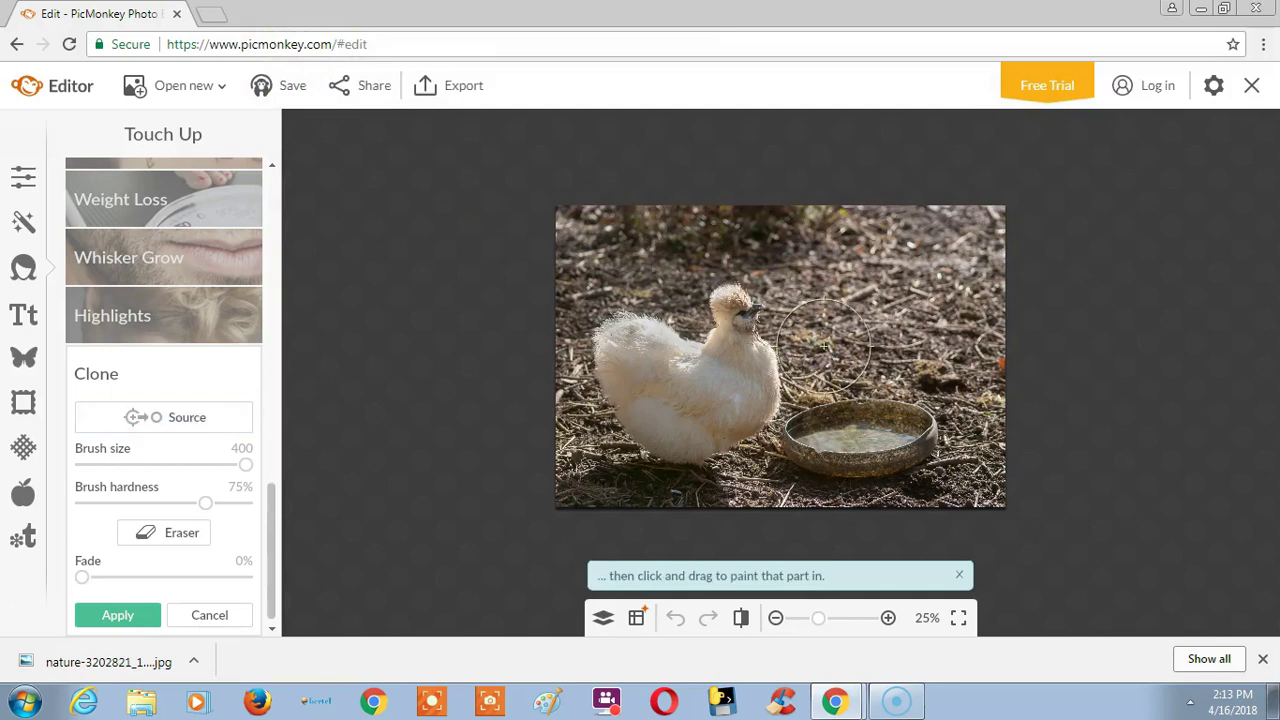
Paint cloned ground across the water bowl and patch the remaining spots where it was.
{"action": "mouse_move", "coordinate": [825, 346]}
{"action": "left_mouse_down"}
{"action": "mouse_move", "coordinate": [815, 441]}
{"action": "mouse_move", "coordinate": [906, 430]}
{"action": "mouse_move", "coordinate": [829, 409]}
{"action": "mouse_move", "coordinate": [831, 457]}
{"action": "mouse_move", "coordinate": [820, 451]}
{"action": "mouse_move", "coordinate": [894, 451]}
{"action": "left_mouse_up"}
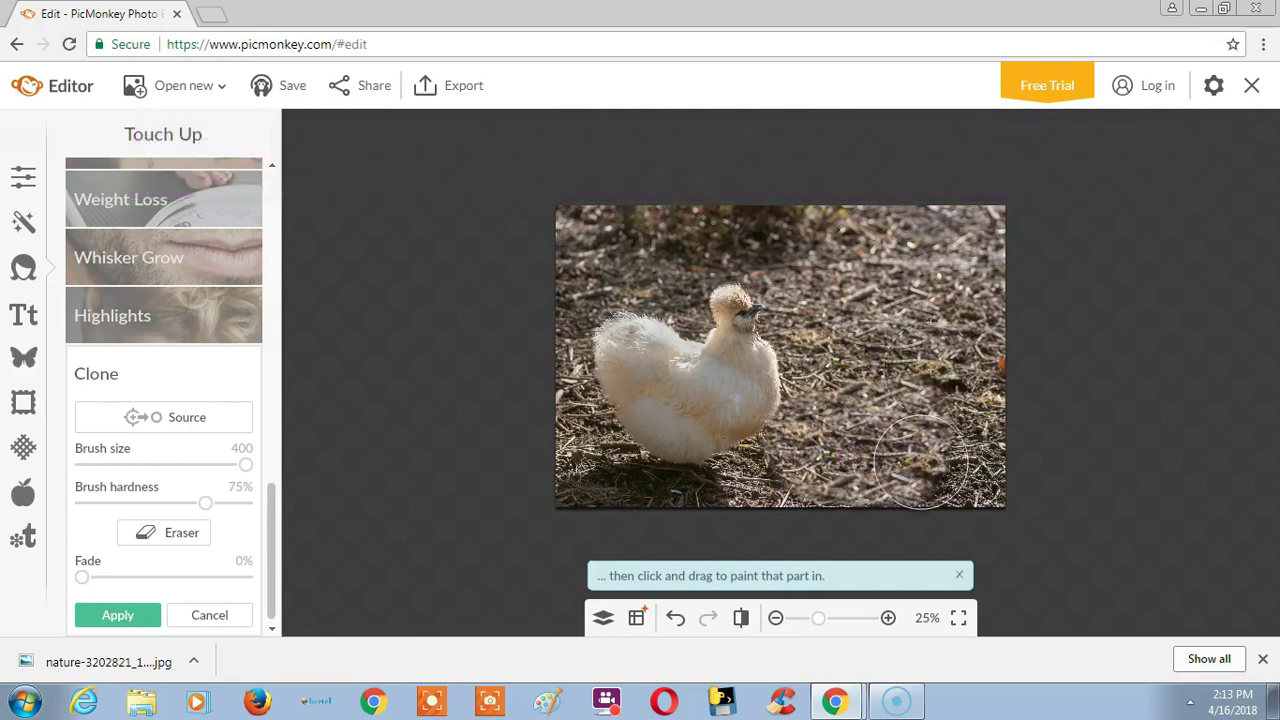
{"action": "left_click", "coordinate": [934, 457]}
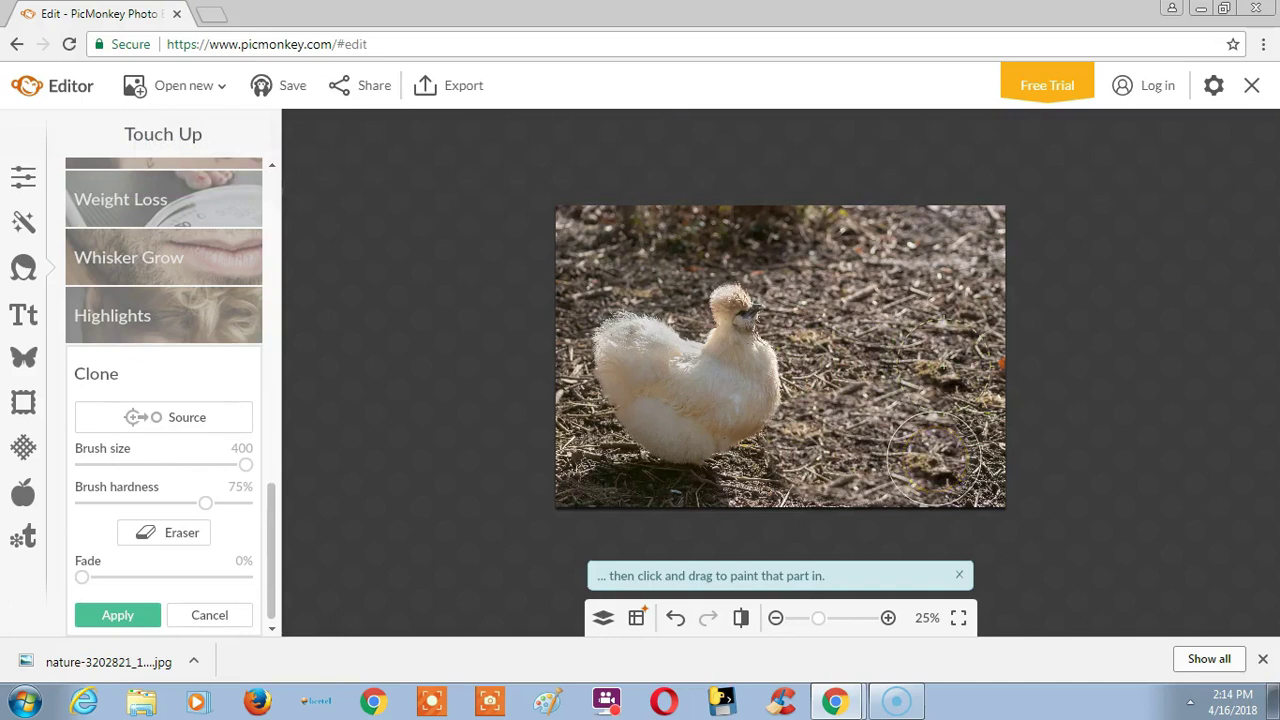
{"action": "left_click", "coordinate": [946, 451]}
{"action": "left_click", "coordinate": [960, 380]}
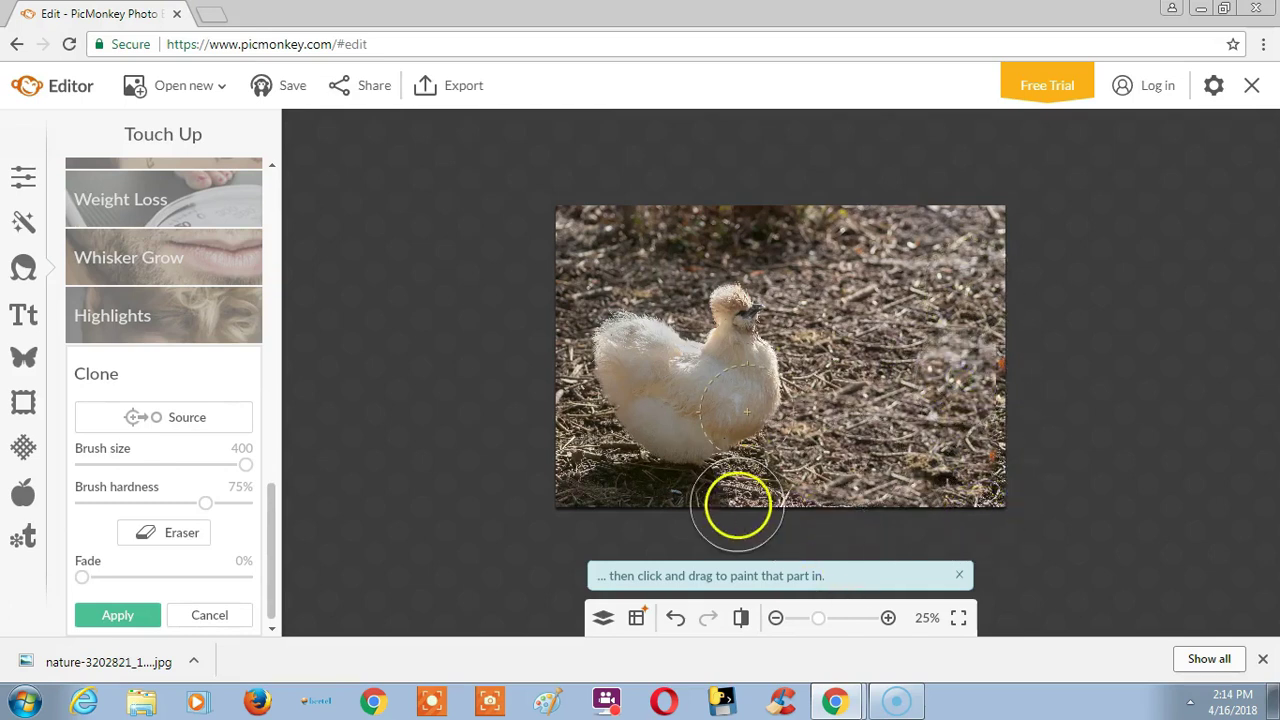
Blend ground along the photo's bottom, then on the digits image set 100% hardness and source the 1.
{"action": "left_click_drag", "start_coordinate": [737, 503], "coordinate": [523, 451]}
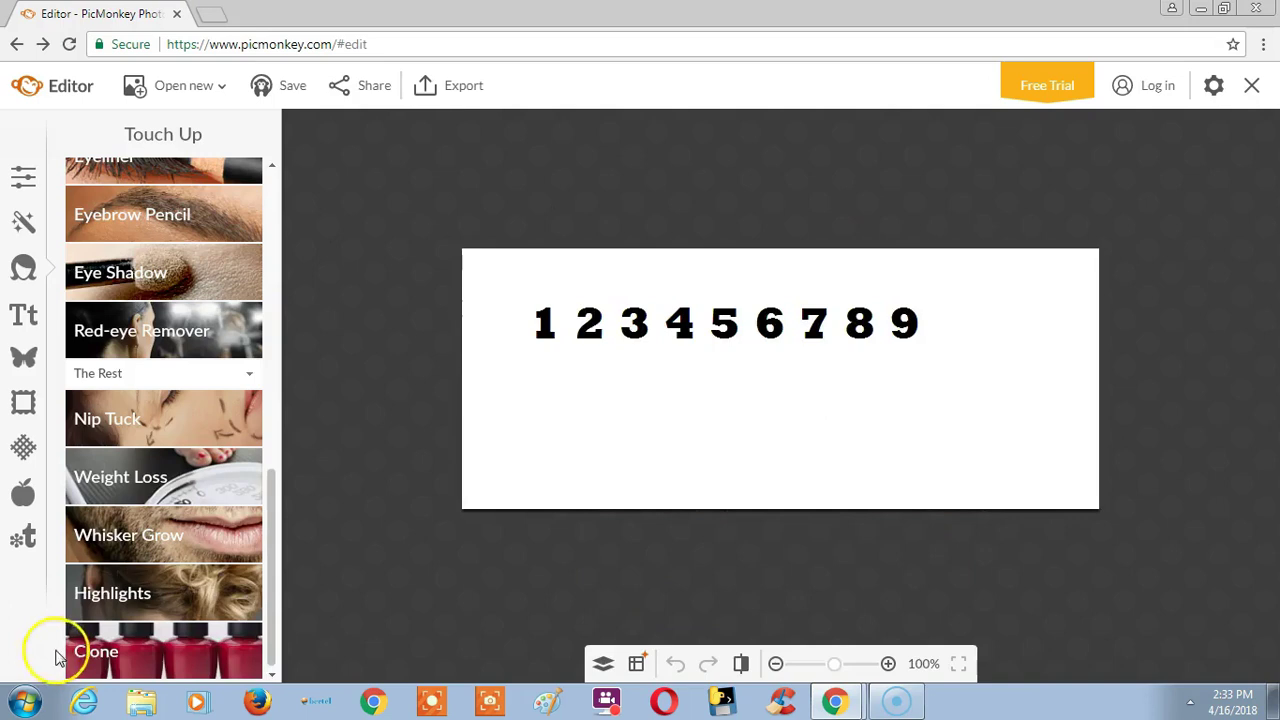
{"action": "left_click", "coordinate": [240, 655]}
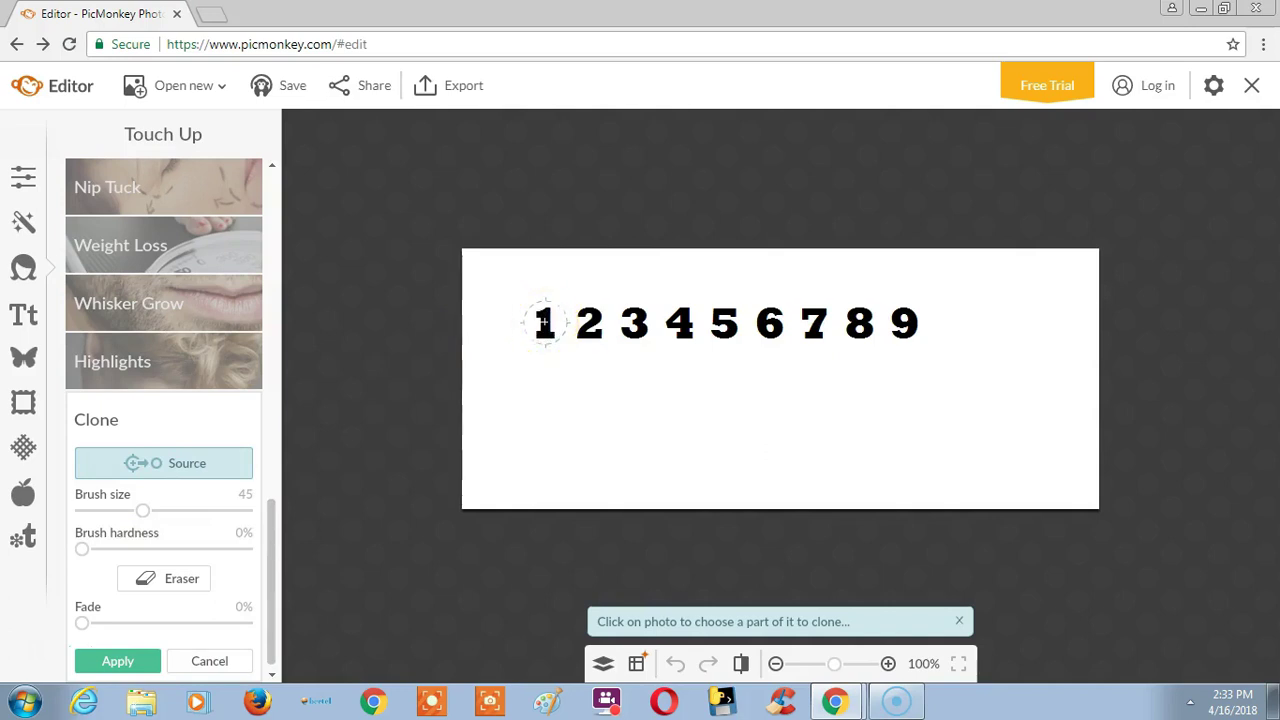
{"action": "left_click_drag", "start_coordinate": [82, 548], "coordinate": [277, 551]}
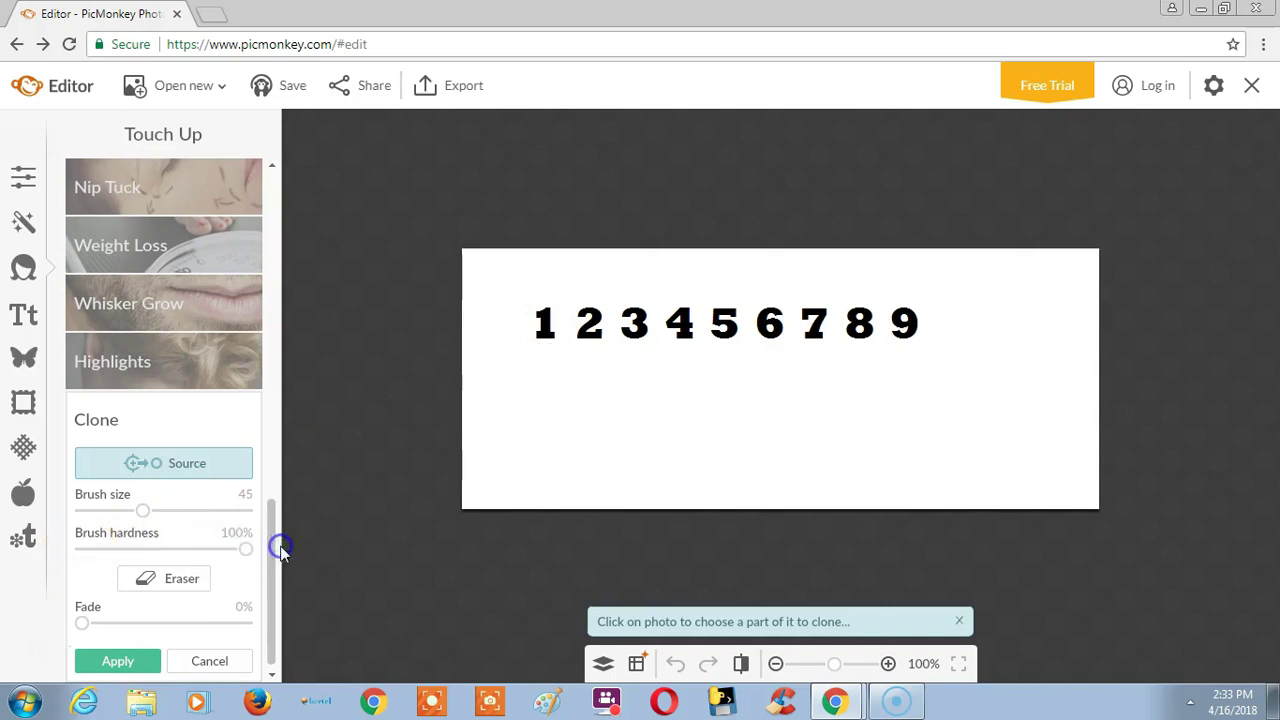
{"action": "left_click", "coordinate": [545, 322]}
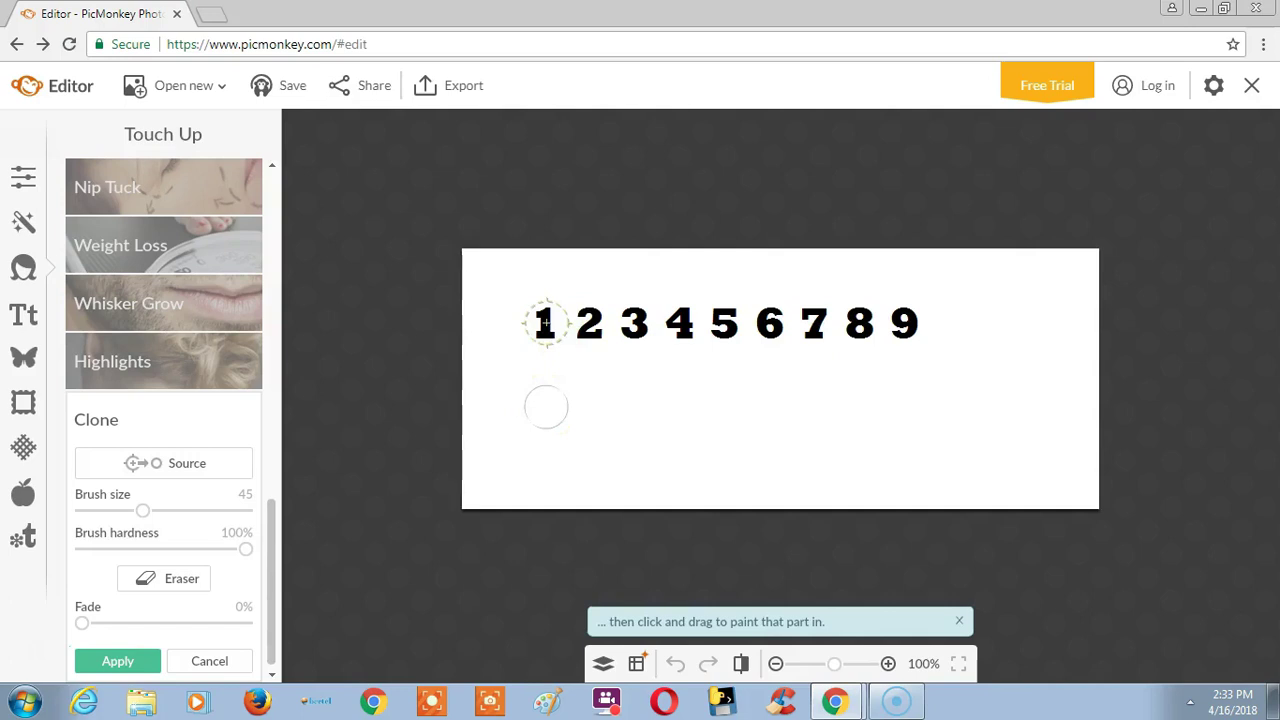
Paint a cloned second row of digits 1 through 9 directly beneath the original row.
{"action": "left_click", "coordinate": [546, 407]}
{"action": "left_click_drag", "start_coordinate": [548, 406], "coordinate": [937, 409]}
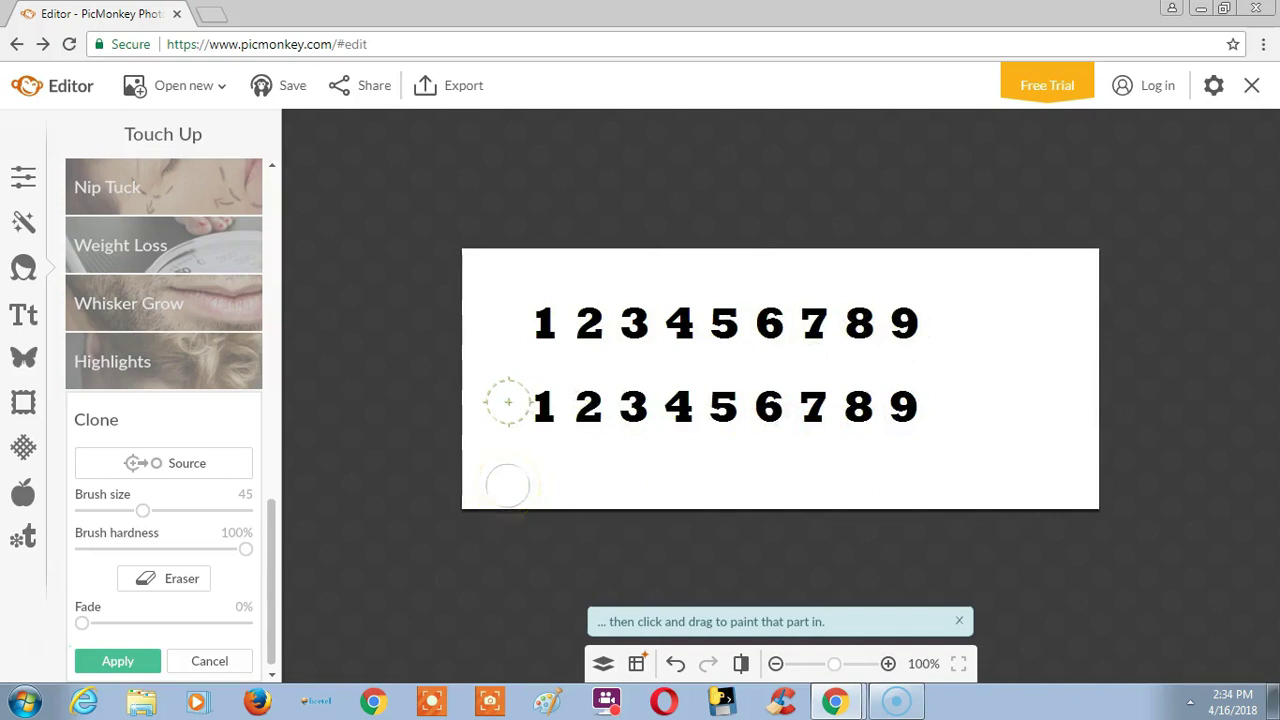
{"action": "left_click_drag", "start_coordinate": [568, 404], "coordinate": [820, 409]}
{"action": "left_click", "coordinate": [588, 428]}
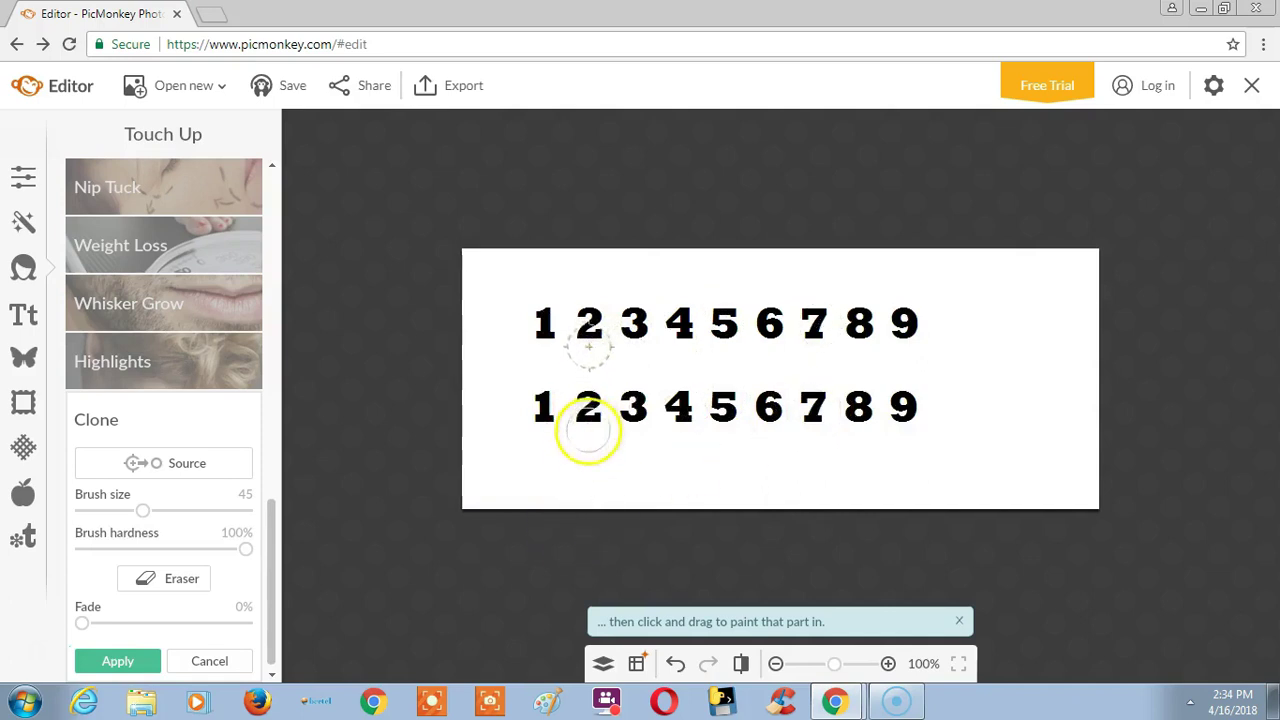
{"action": "mouse_move", "coordinate": [588, 428]}
{"action": "left_mouse_down"}
{"action": "mouse_move", "coordinate": [834, 417]}
{"action": "mouse_move", "coordinate": [889, 435]}
{"action": "mouse_move", "coordinate": [943, 418]}
{"action": "left_mouse_up"}
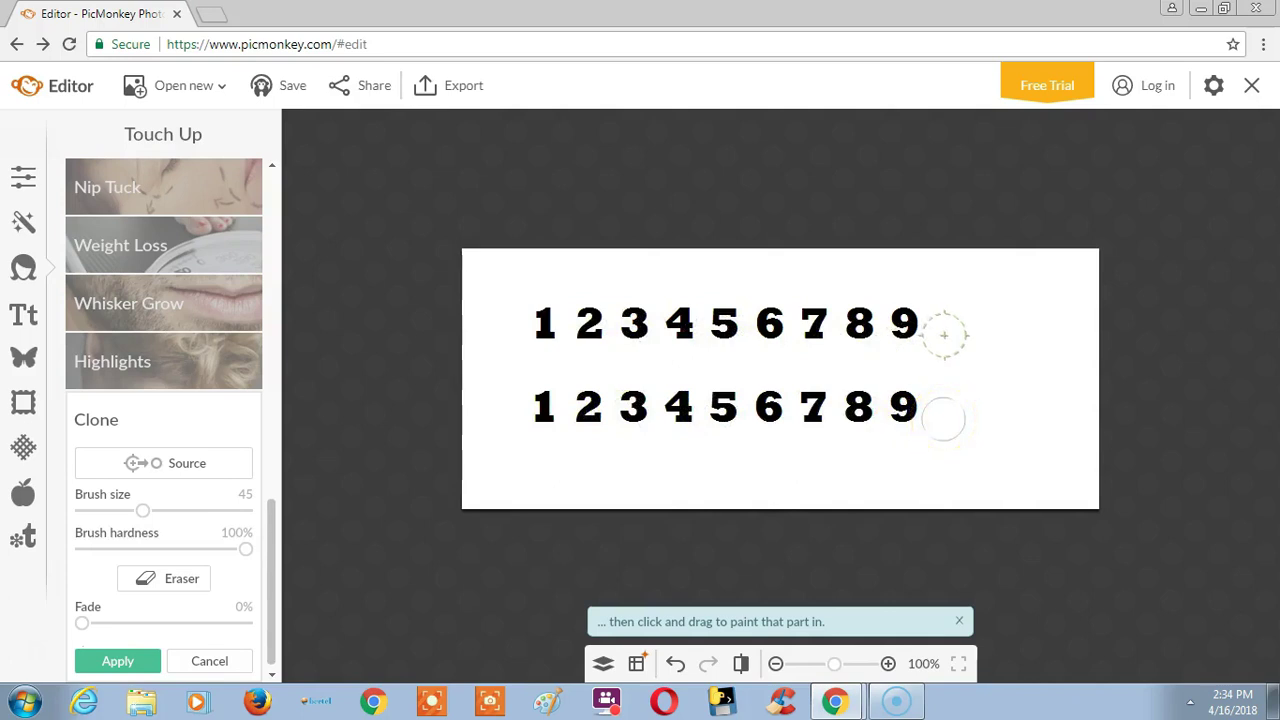
{"action": "mouse_move", "coordinate": [943, 418]}
{"action": "left_mouse_down"}
{"action": "mouse_move", "coordinate": [881, 413]}
{"action": "mouse_move", "coordinate": [702, 478]}
{"action": "left_mouse_up"}
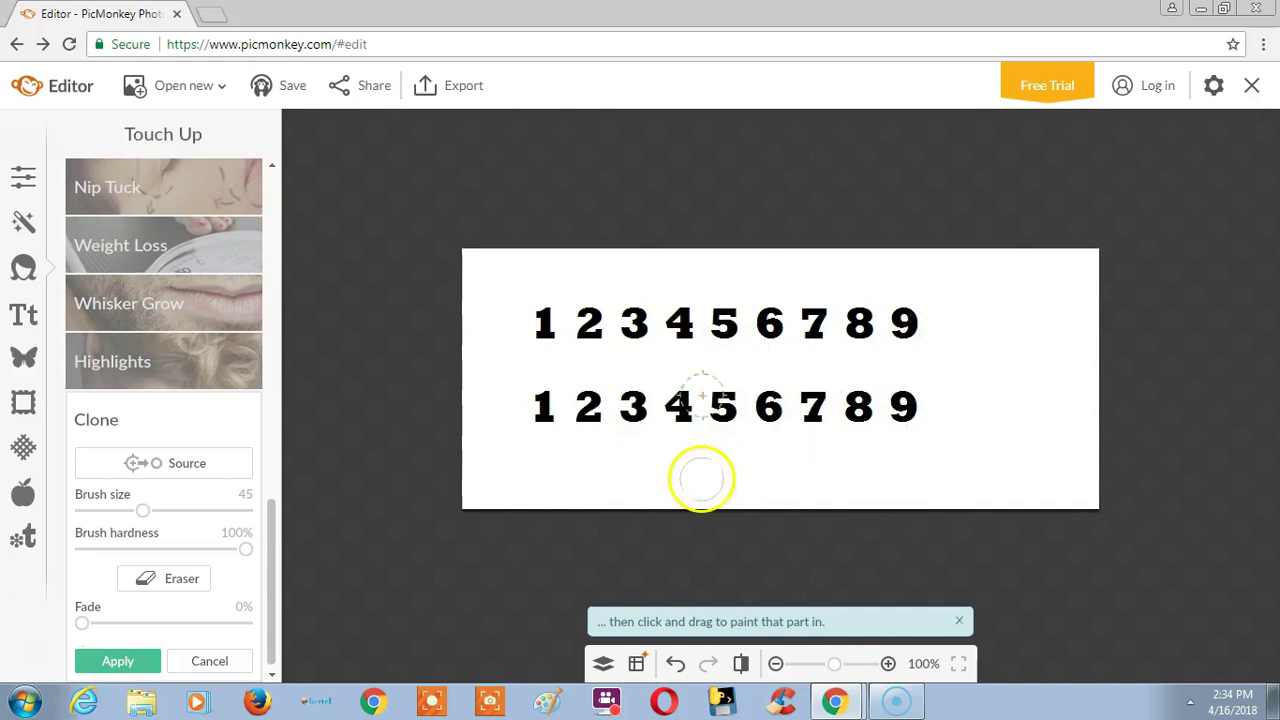